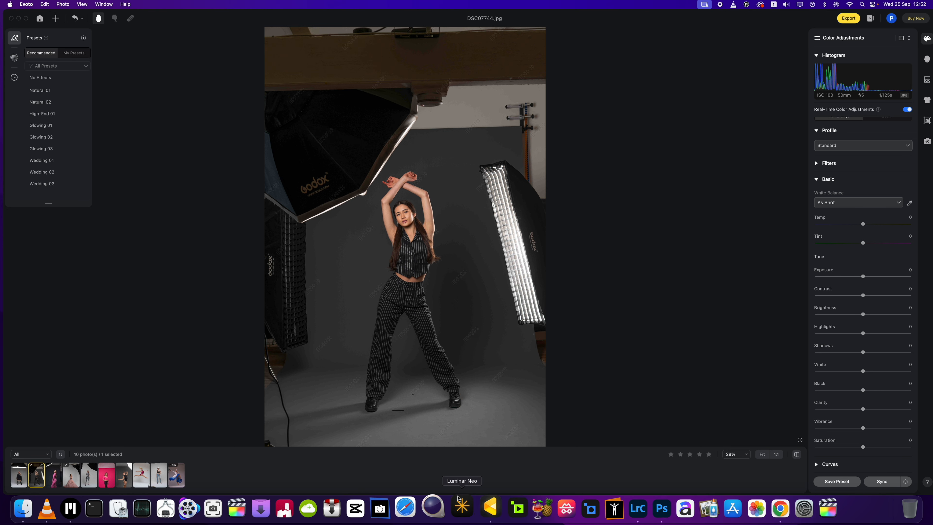
- Switch to Lightroom Classic and open DSC07744.ARW from the 2022 amelia folder in the Develop module
left_click(629, 510)
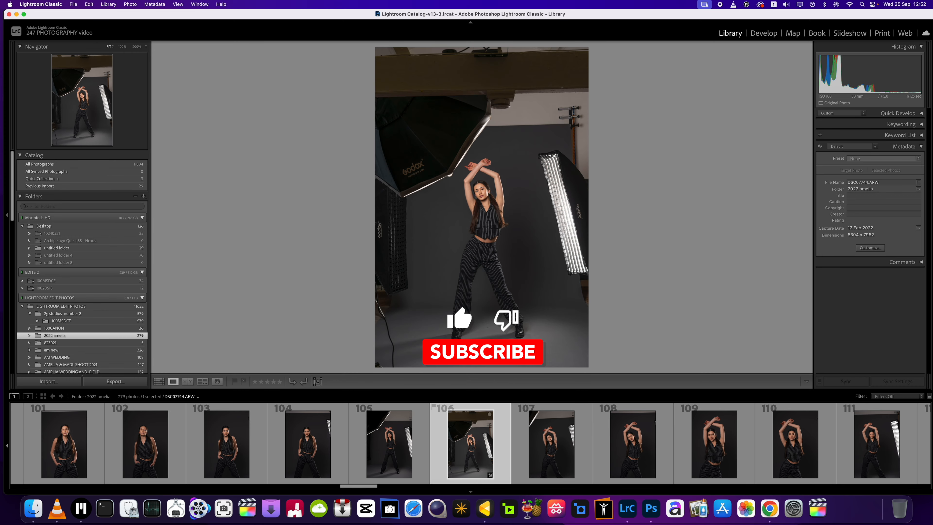
left_click(568, 200)
left_click(569, 201)
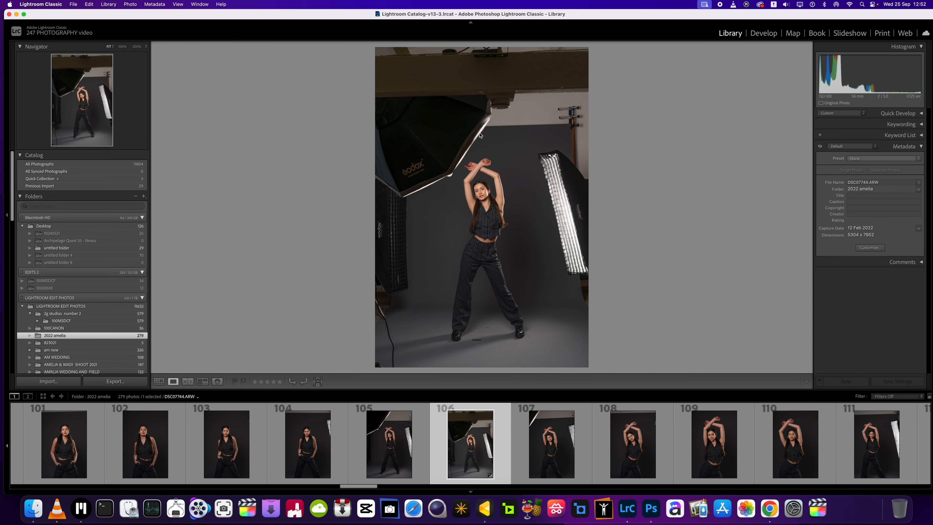
left_click(479, 136)
key("g")
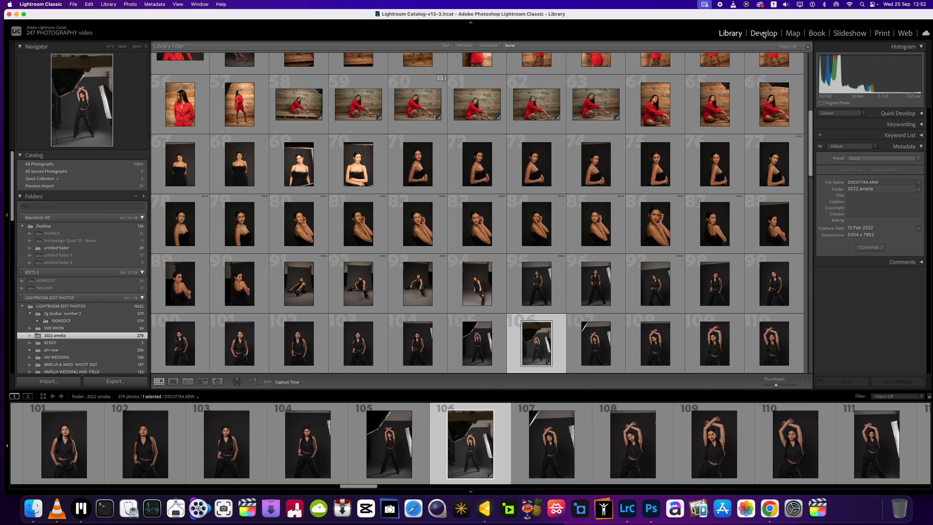
key("d")
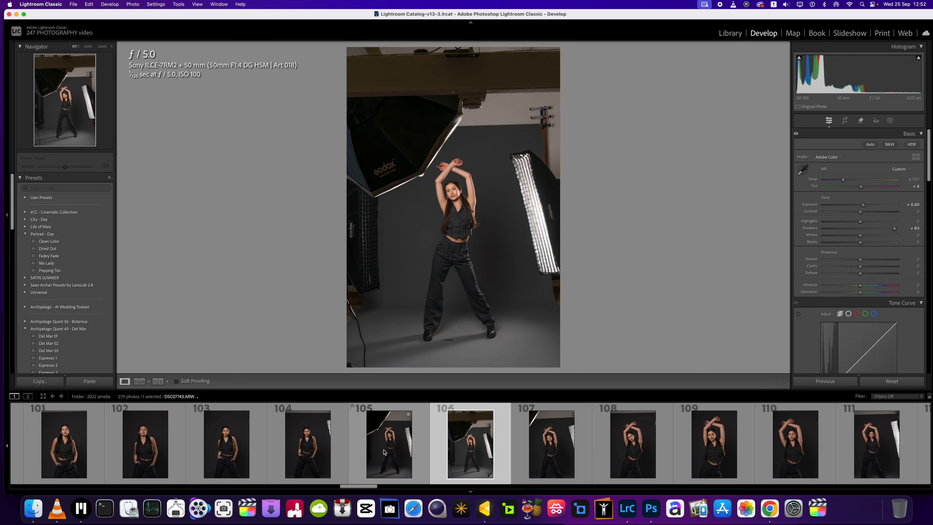
- Compare the original wide shot with the two preceding frames in Lightroom, and return to Evoto
left_click(313, 455)
left_click(389, 454)
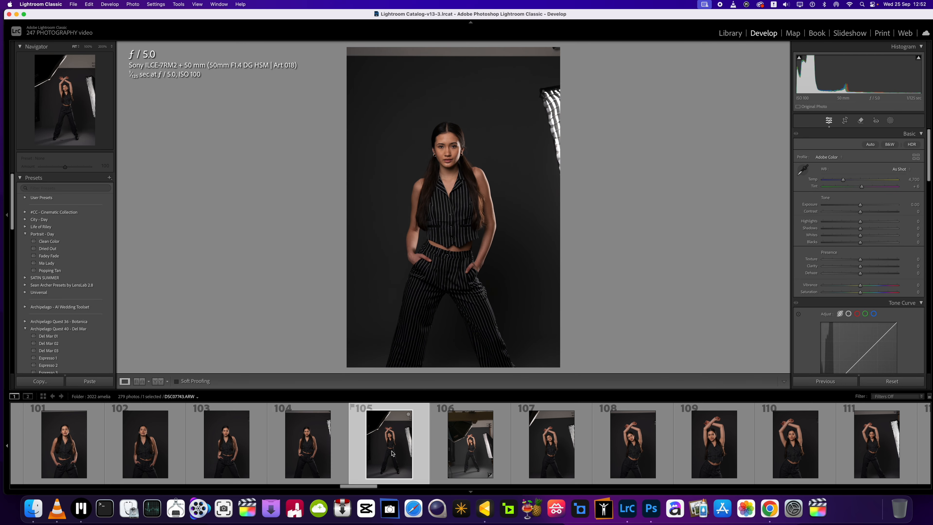
left_click(477, 456)
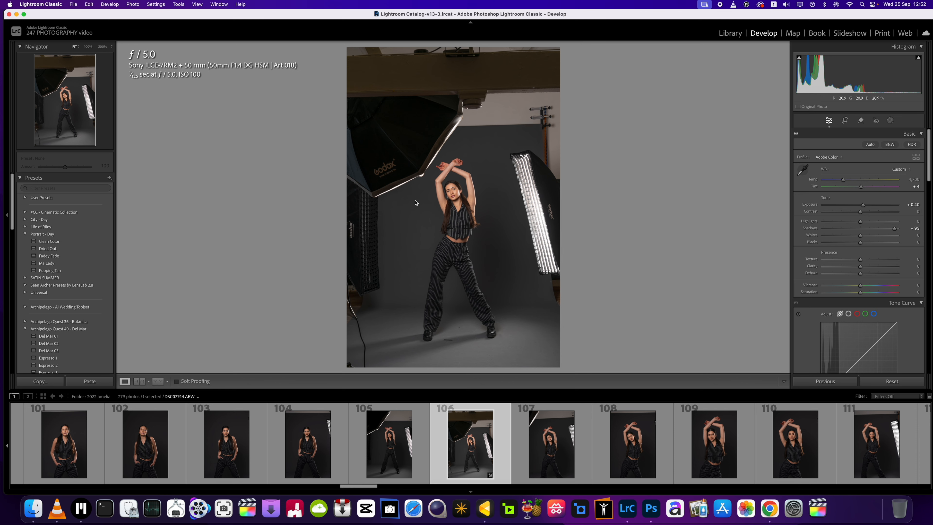
left_click(17, 14)
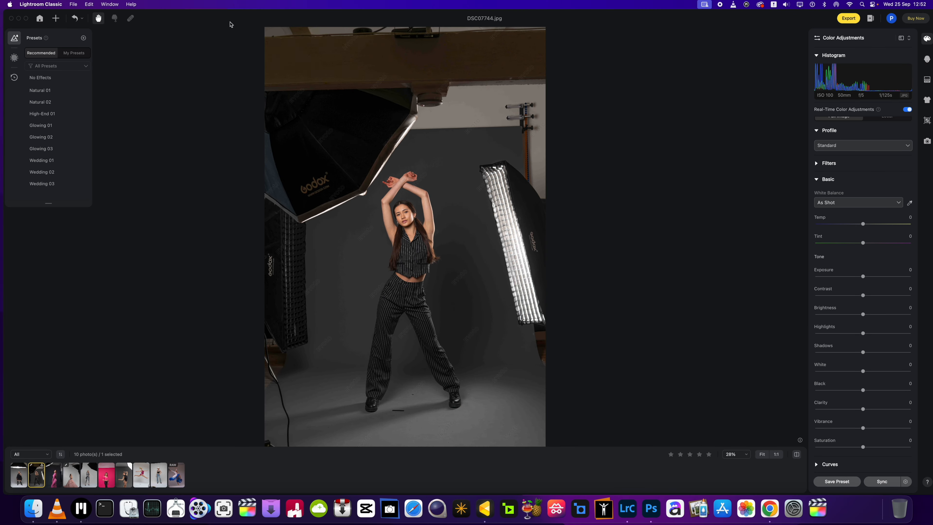
- Enable Distractions Removal in the background adjustments of DSC07744.jpg, switching it off and on again to compare before and after
left_click_drag(230, 22, 223, 21)
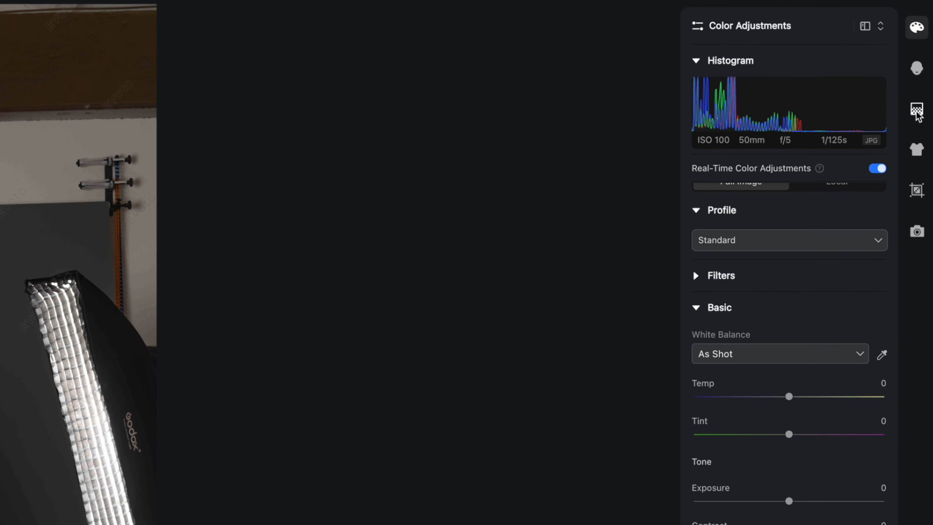
left_click(916, 111)
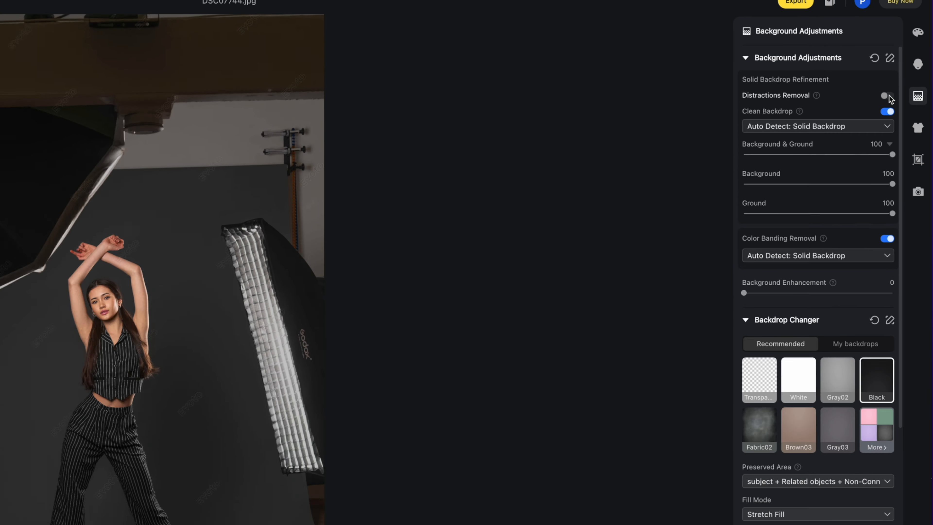
left_click(886, 96)
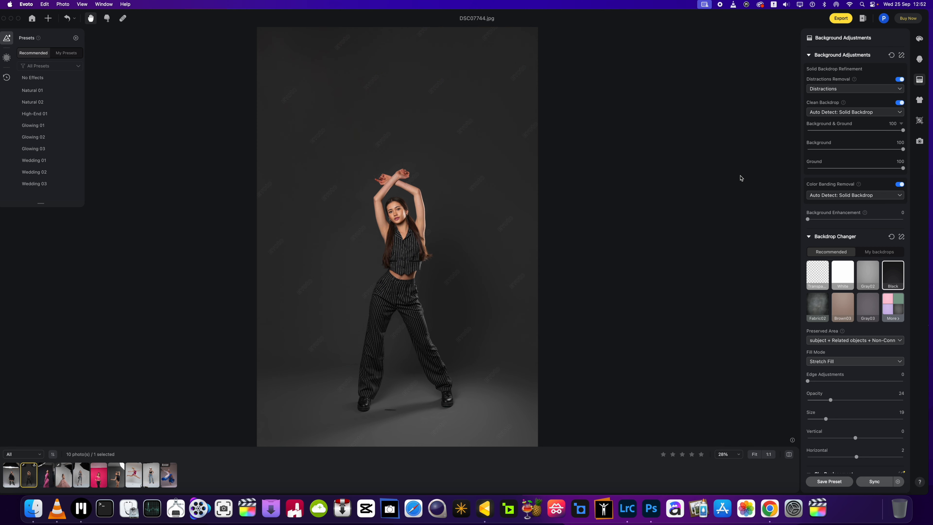
left_click(899, 80)
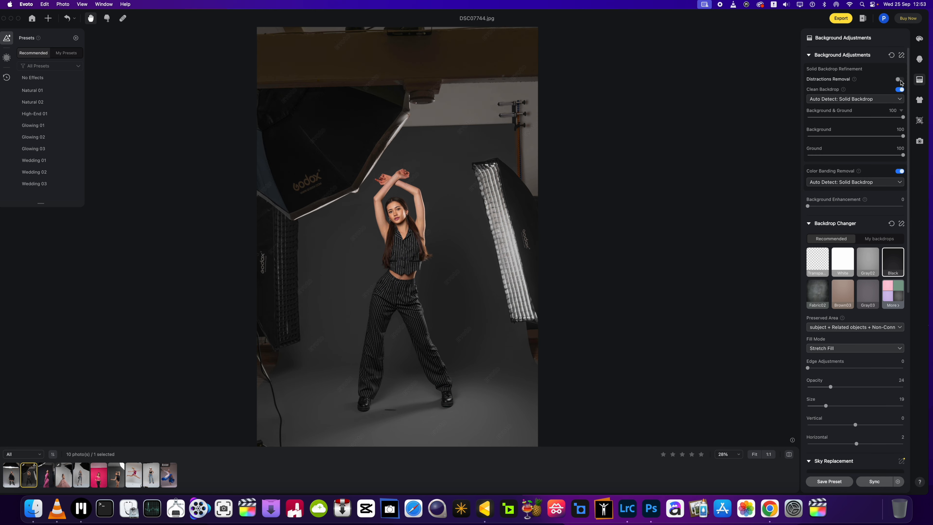
left_click(899, 80)
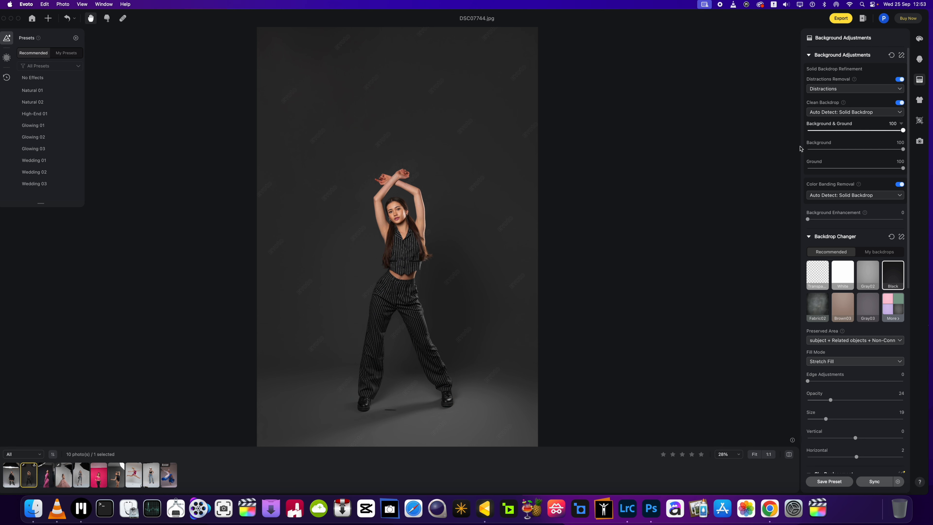
- Enable Distractions Removal for DSC02278.jpg and DSC08062.jpg, and inspect the cleaned backdrop of the pink dress portrait up close
key("Left")
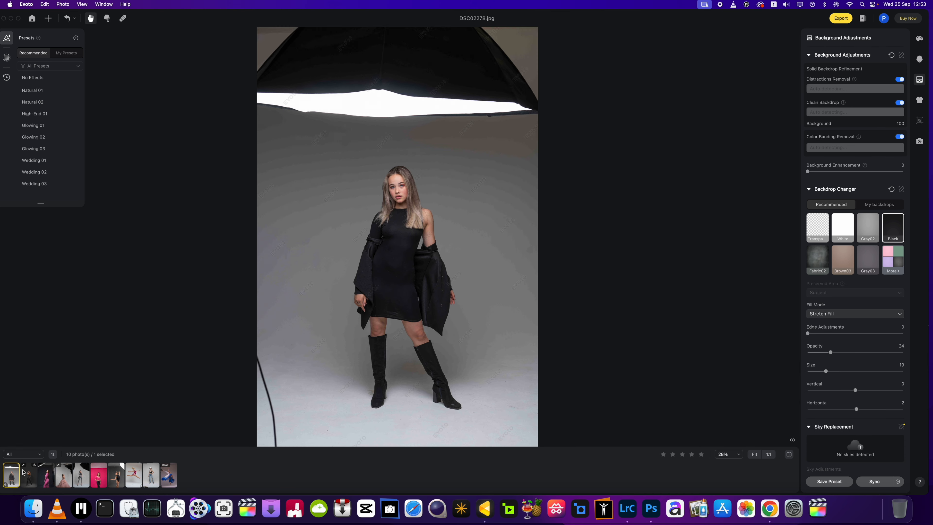
left_click(901, 80)
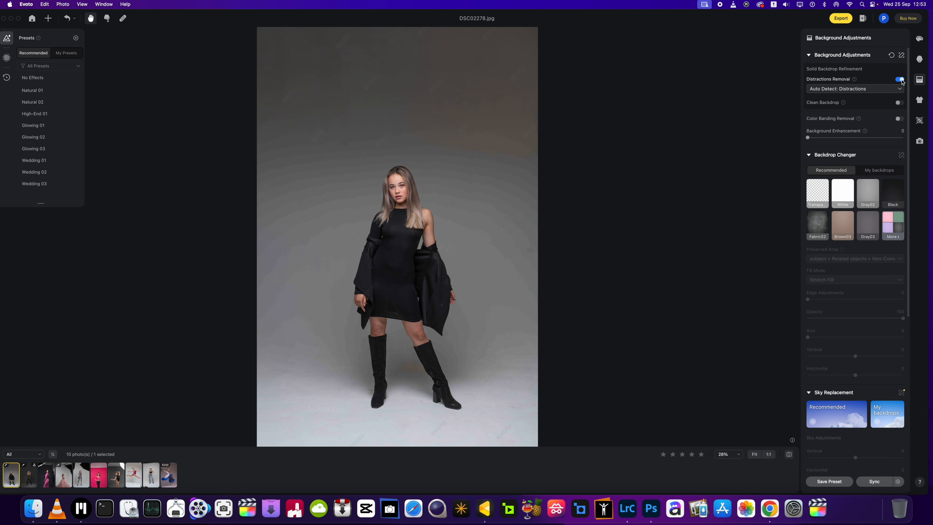
left_click(46, 474)
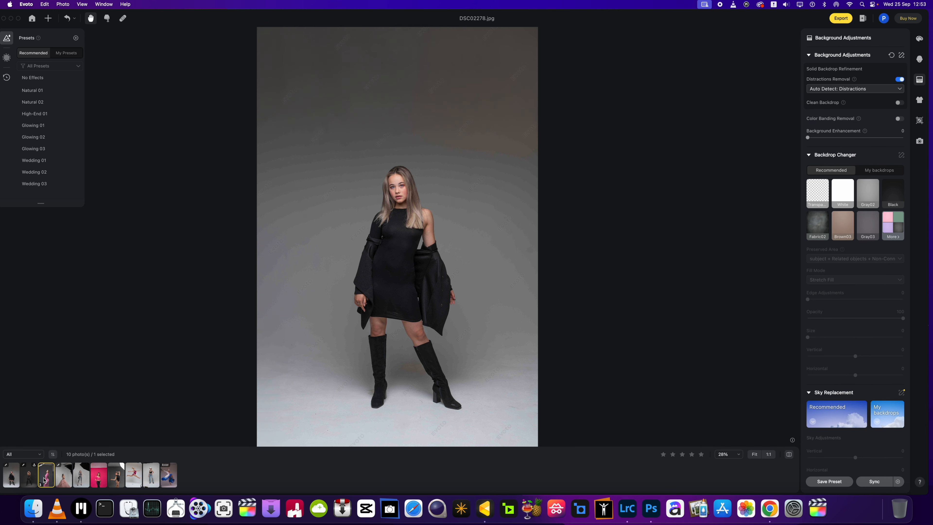
left_click(899, 79)
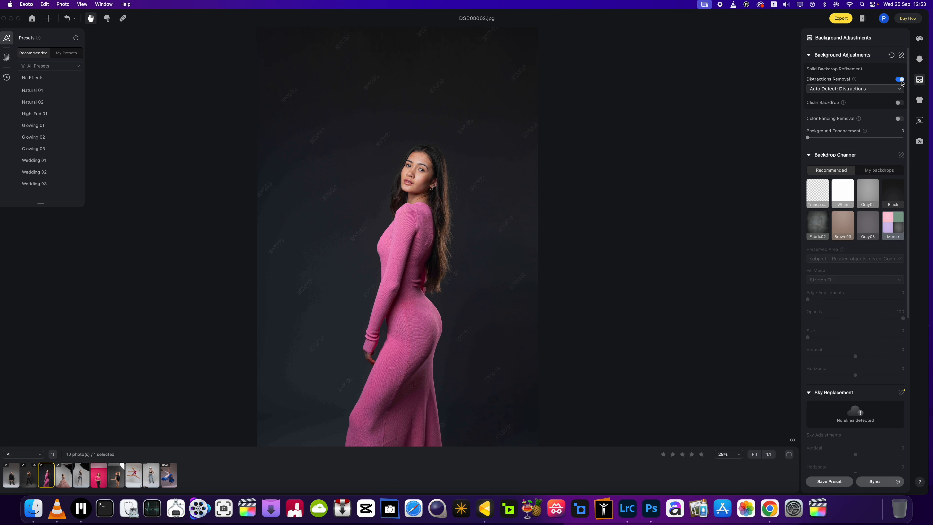
scroll(402, 145, "up", 3)
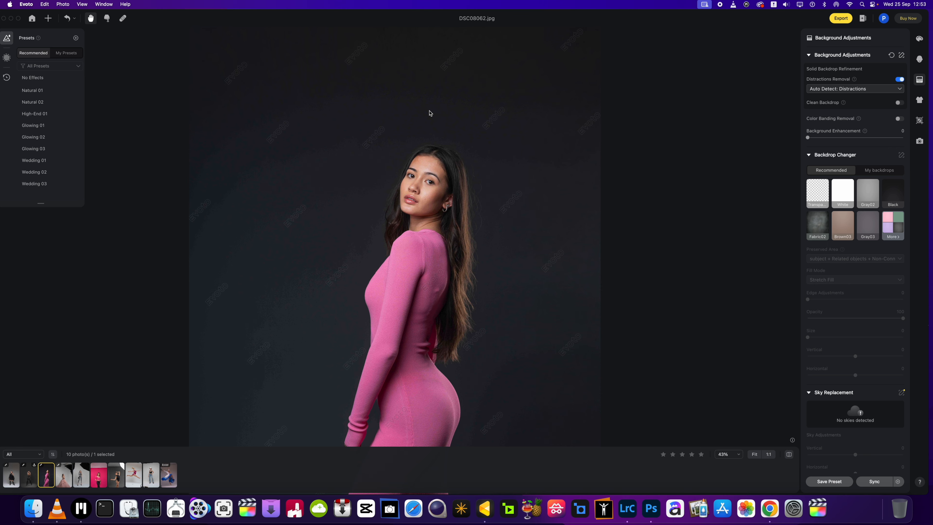
scroll(429, 113, "down", 3)
scroll(396, 134, "up", 2)
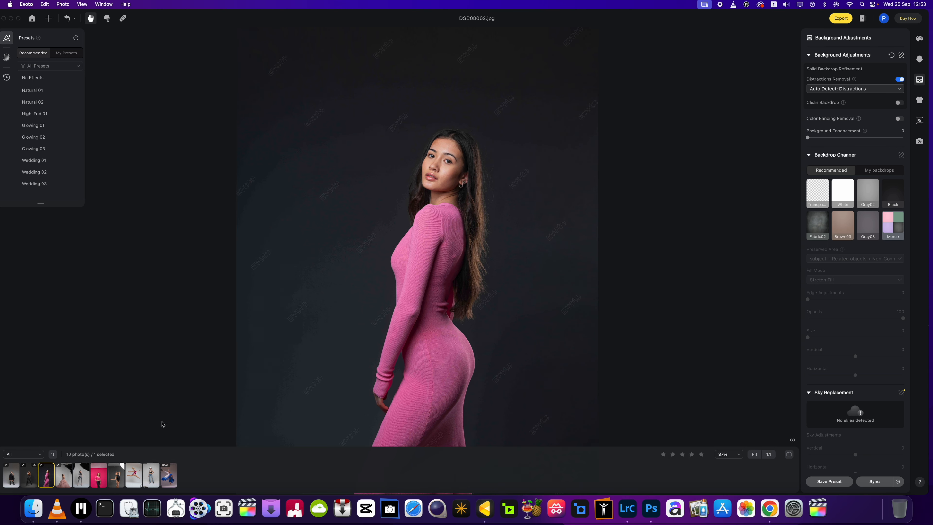
- Enable Distractions Removal for DSC08242.jpg and DSC08555.jpg to clear the softboxes from their backdrops
left_click(64, 475)
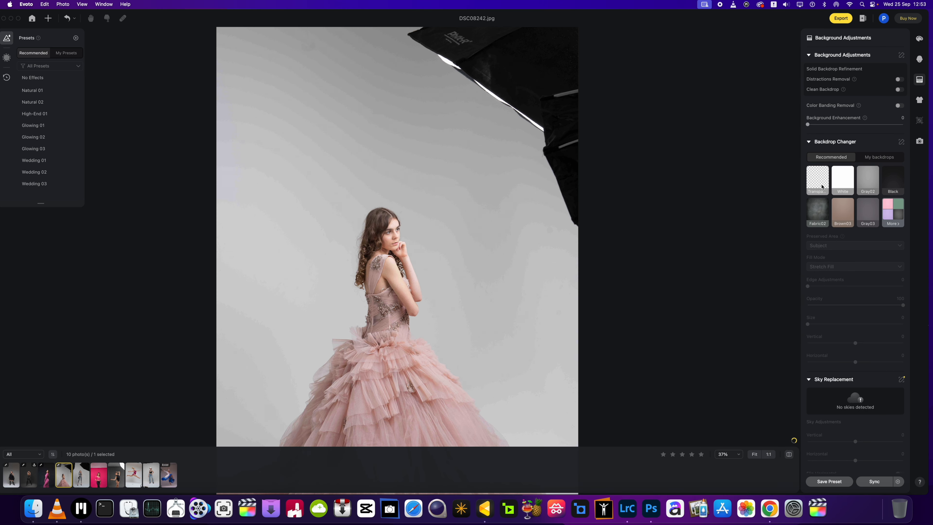
left_click(899, 80)
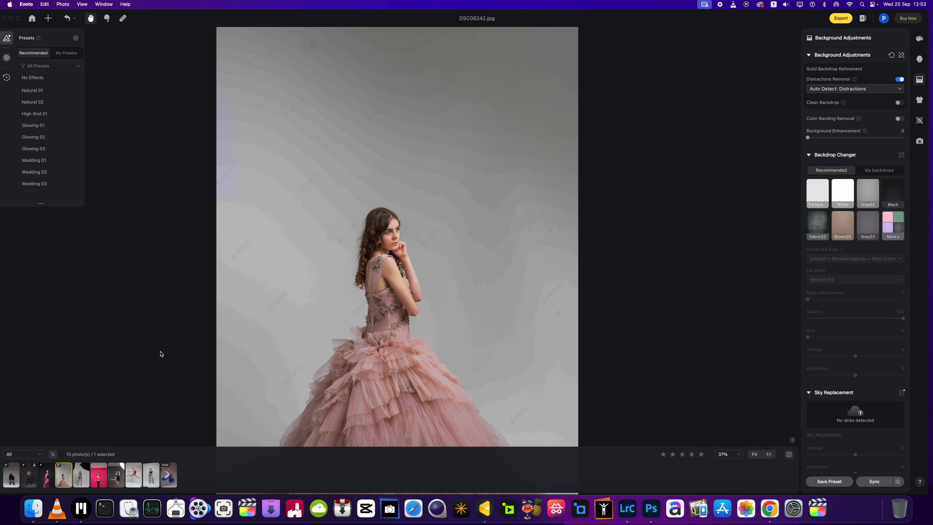
left_click(81, 474)
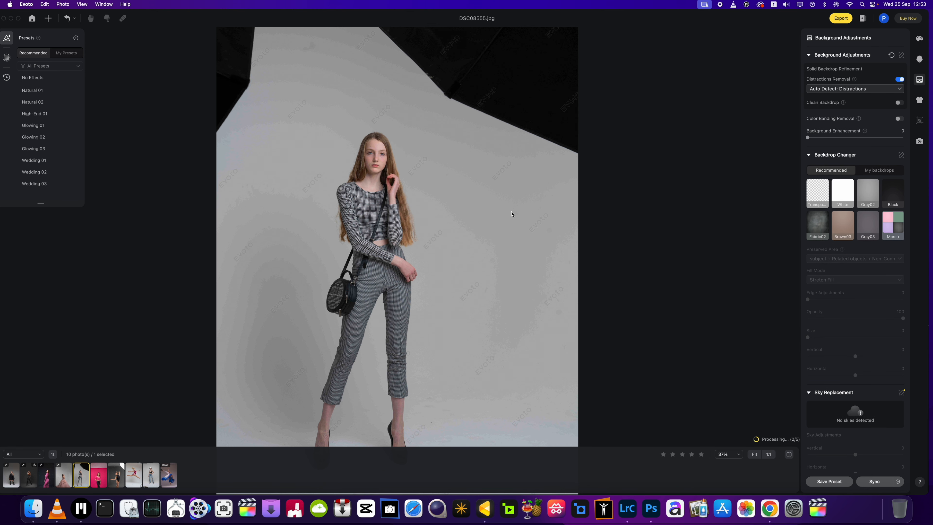
- Enable Distractions Removal for the pink backdrop portrait DSC08668.jpg and the grey backdrop photo DSC08749.jpg
left_click(98, 474)
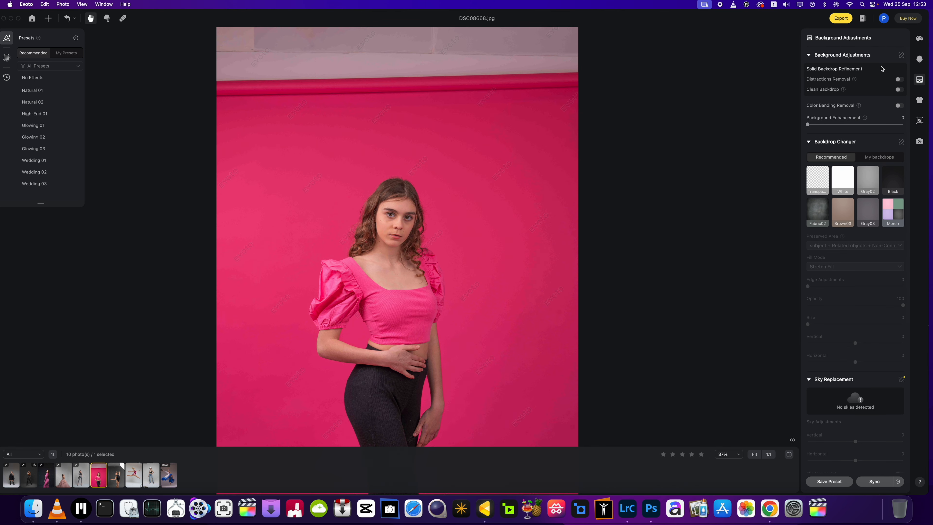
left_click(901, 79)
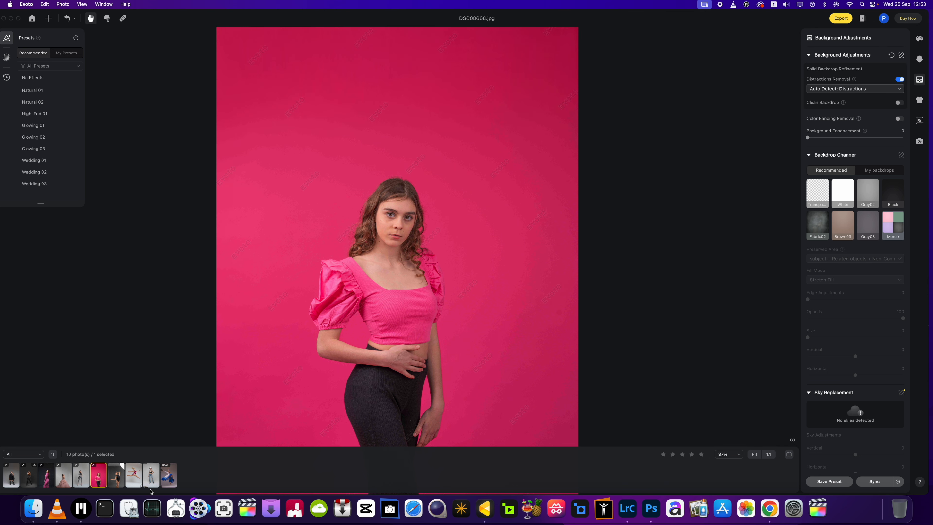
left_click(116, 475)
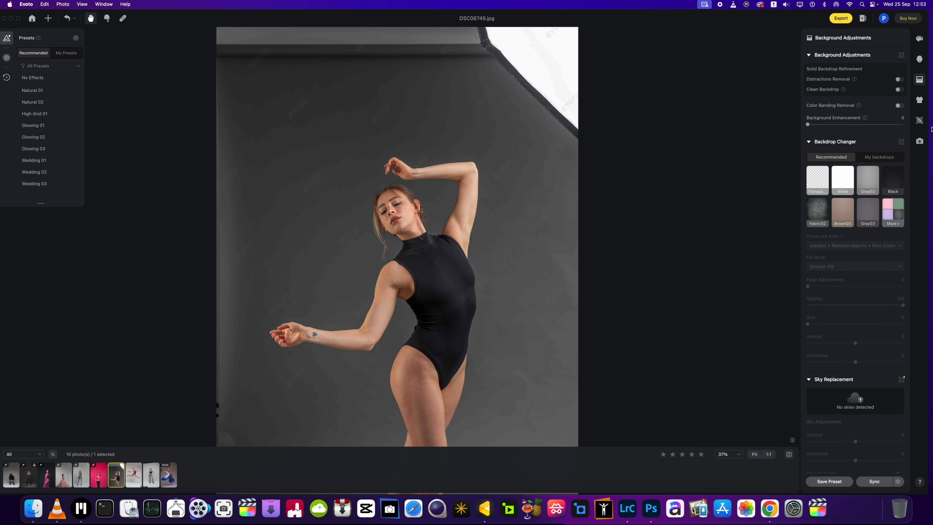
left_click(899, 79)
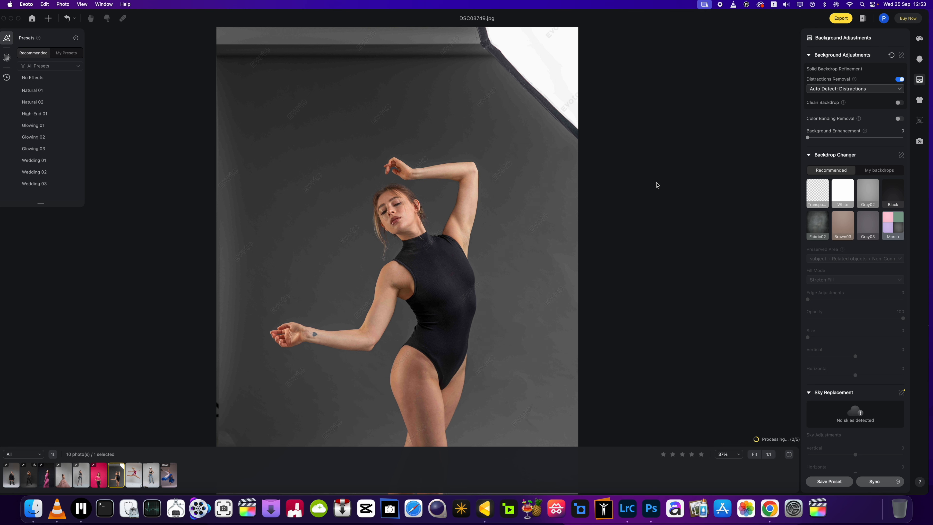
- Enable Distractions Removal for the leaping dancer photo DSC01221.jpg and change its detection mode to Distractions
left_click(134, 476)
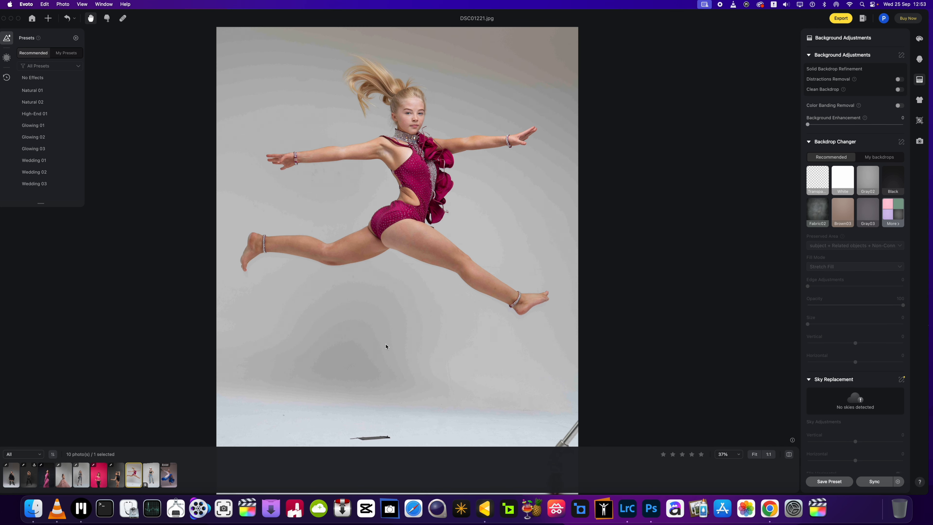
left_click(899, 79)
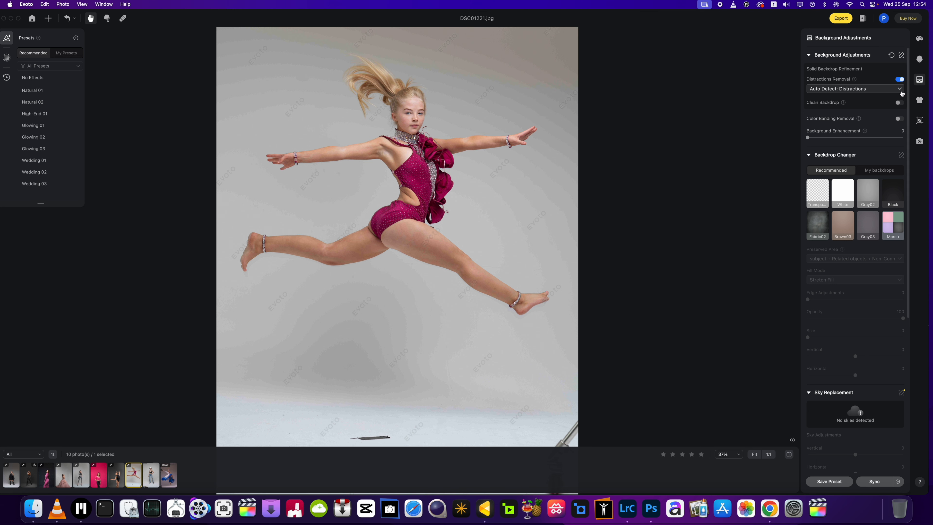
left_click(893, 92)
left_click(872, 114)
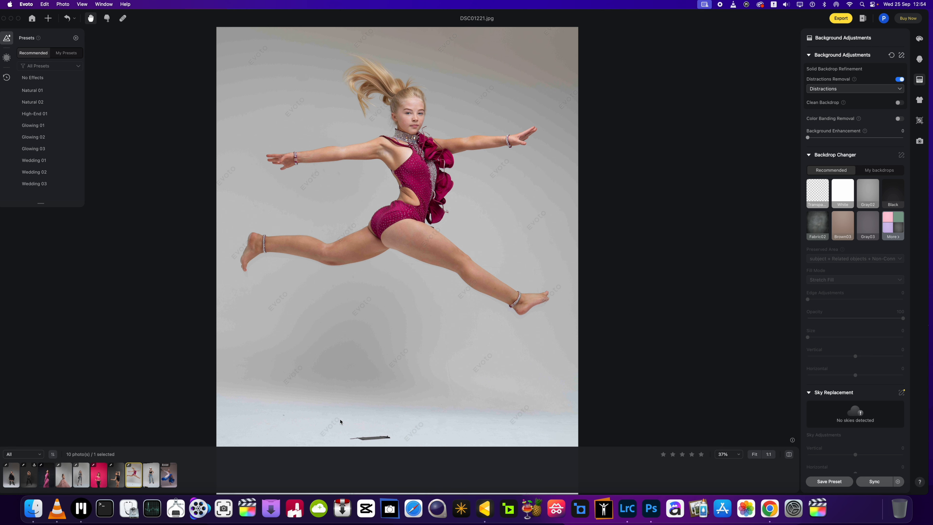
- Remove the dark floor mark beneath the leaping dancer with the Spot Healing Brush and apply the retouch
left_click(124, 20)
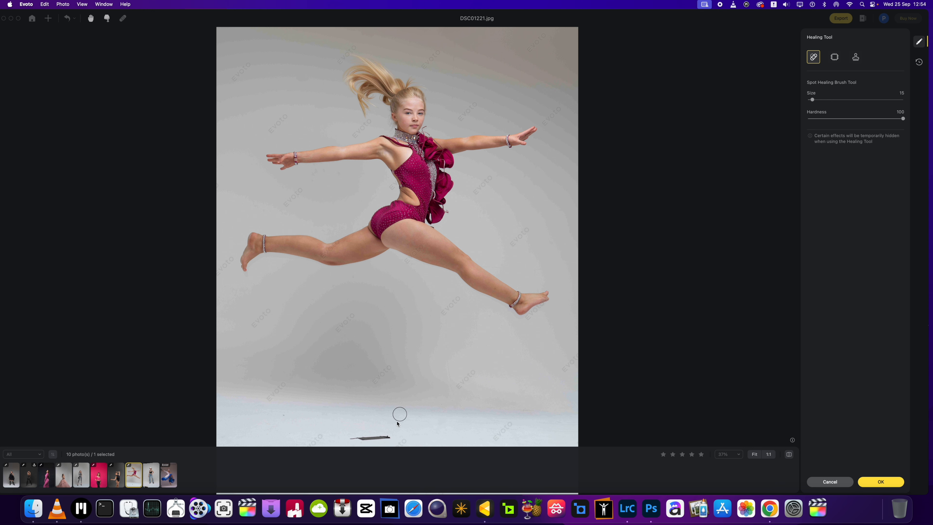
left_click_drag(391, 438, 358, 440)
left_click(885, 481)
- Enable Distractions Removal for DSC03116.jpg and the blue dress dancer photo DSC02676.ARW
left_click(152, 475)
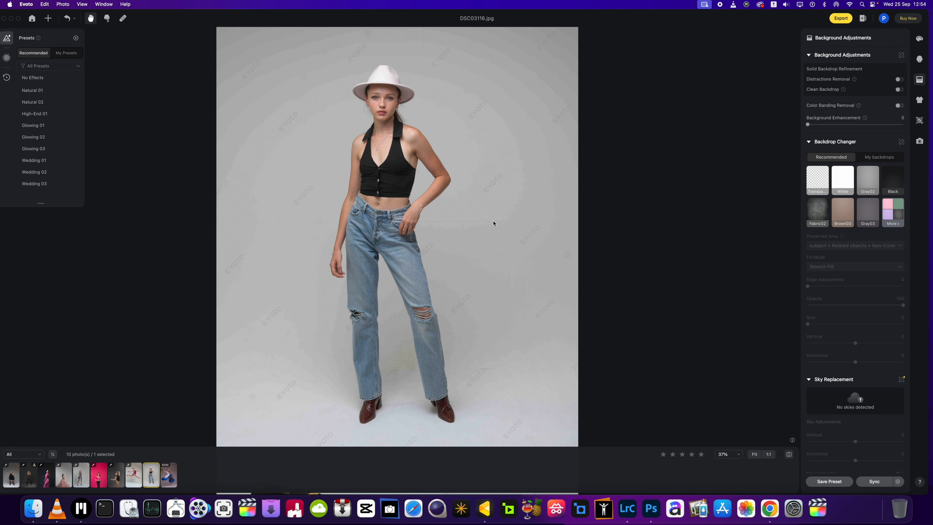
scroll(493, 223, "down", 3)
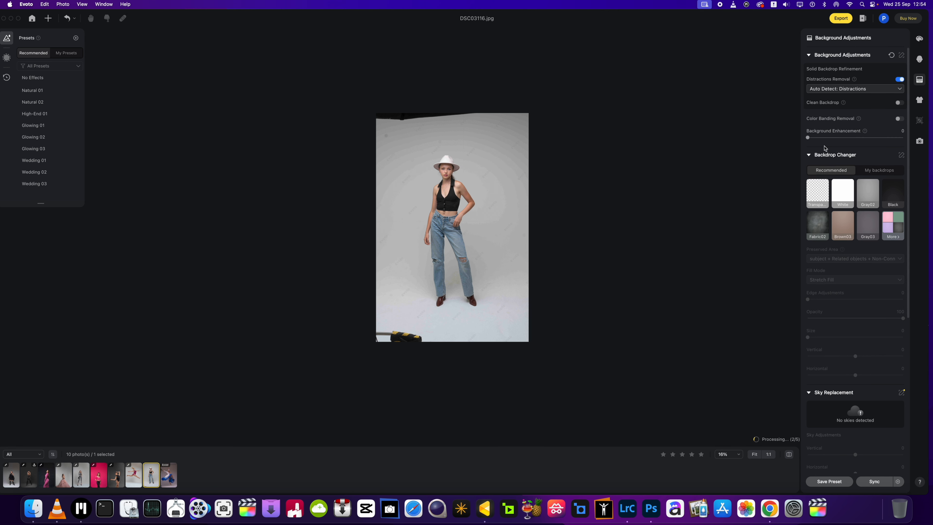
left_click(169, 474)
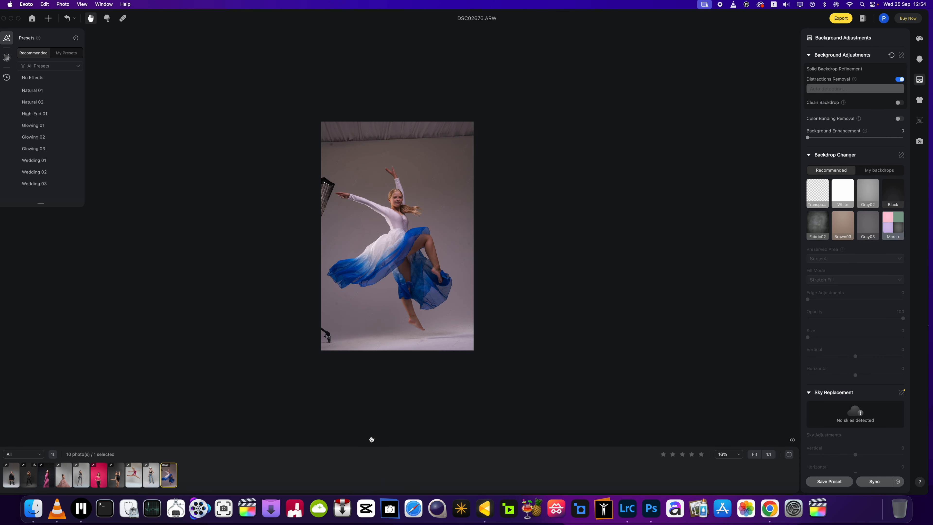
scroll(412, 294, "up", 3)
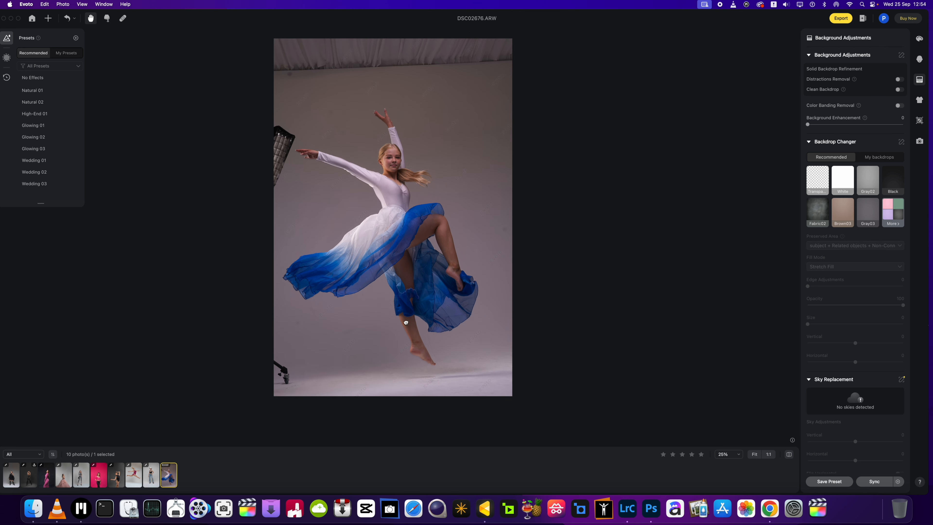
left_click_drag(406, 322, 409, 320)
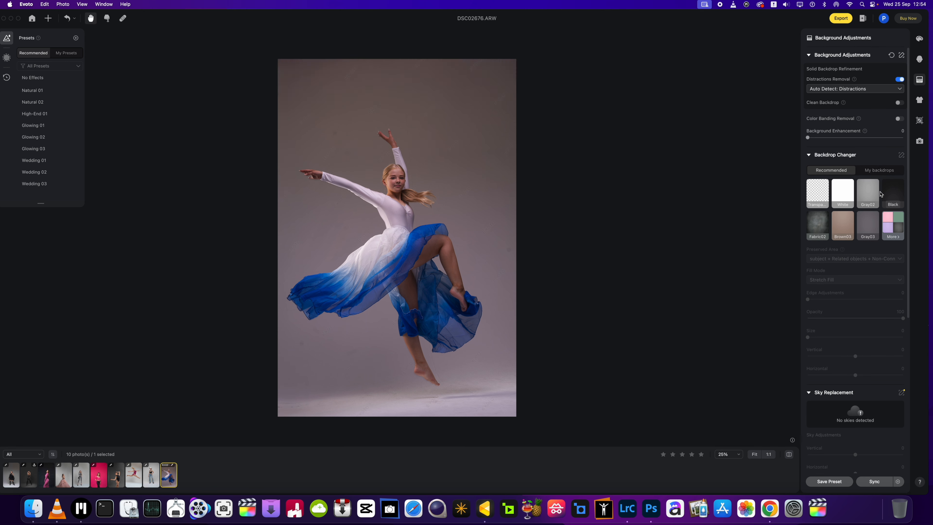
- Open DSC07744.jpg and compare its Black replacement backdrop at opacity 0 and back at 53
scroll(303, 330, "up", 2)
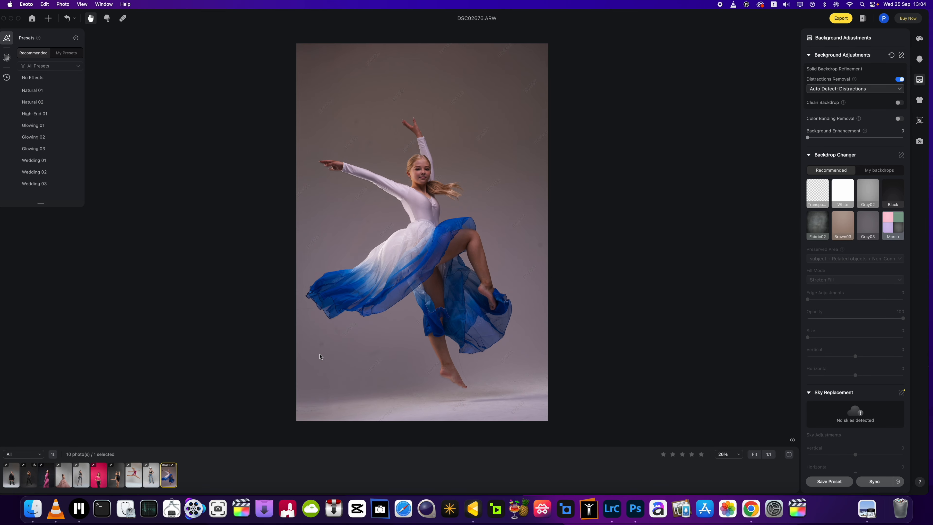
left_click(28, 474)
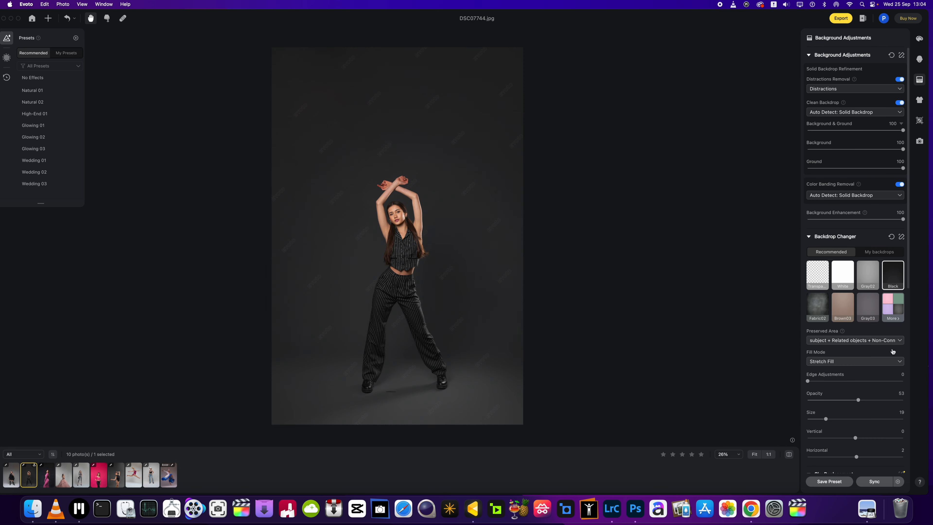
left_click_drag(834, 403, 798, 403)
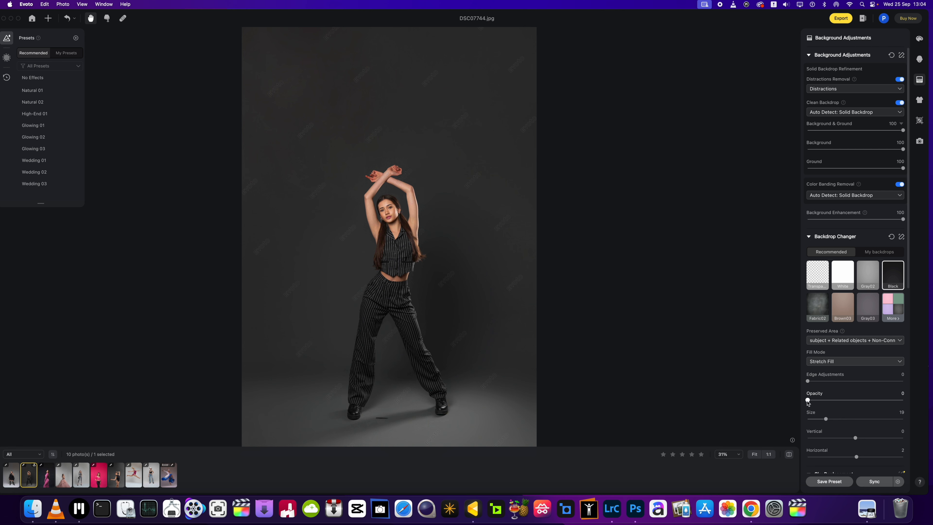
left_click_drag(813, 402, 858, 402)
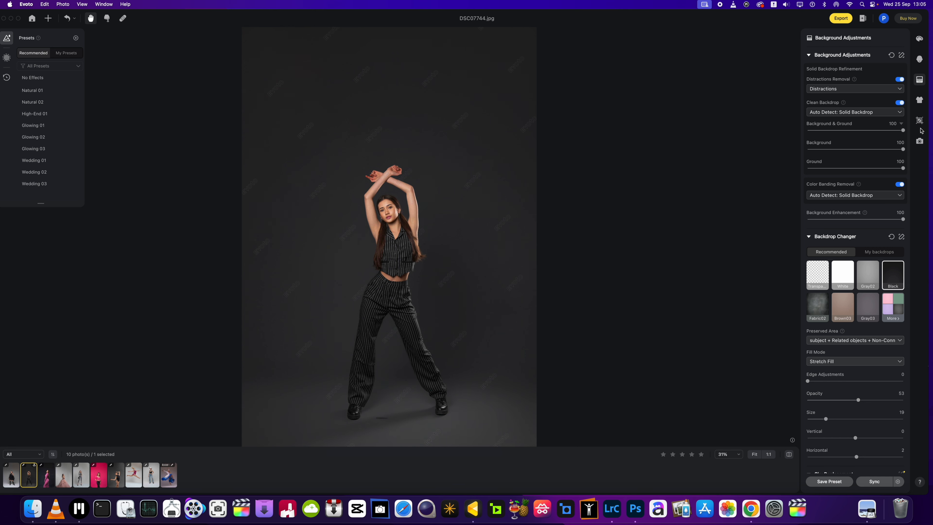
- Crop DSC07744.jpg to a 4:5 ratio, framed tightly around the full figure with less empty backdrop above, and apply it
left_click(919, 120)
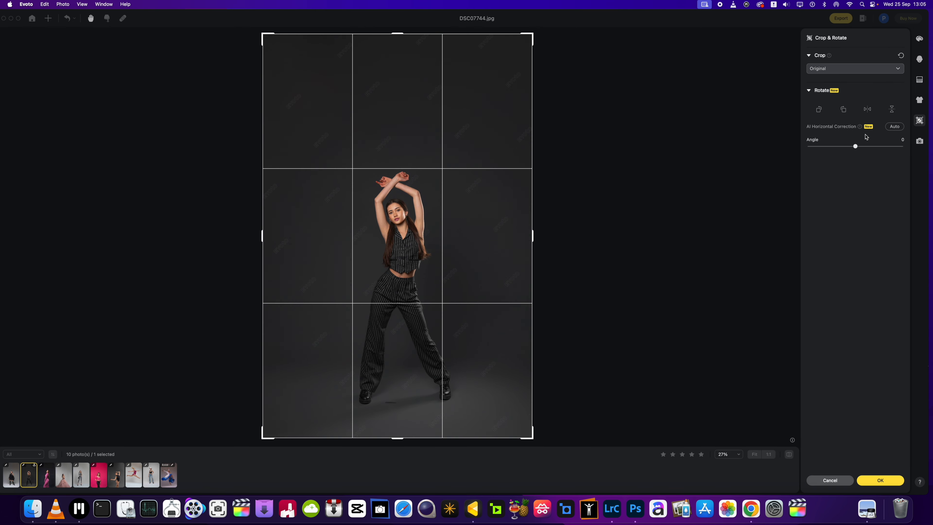
left_click(883, 68)
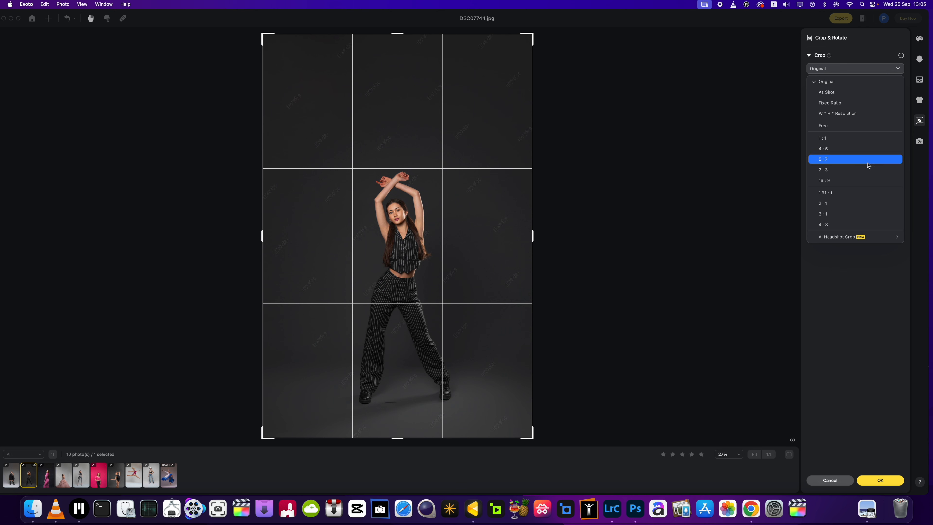
left_click(865, 151)
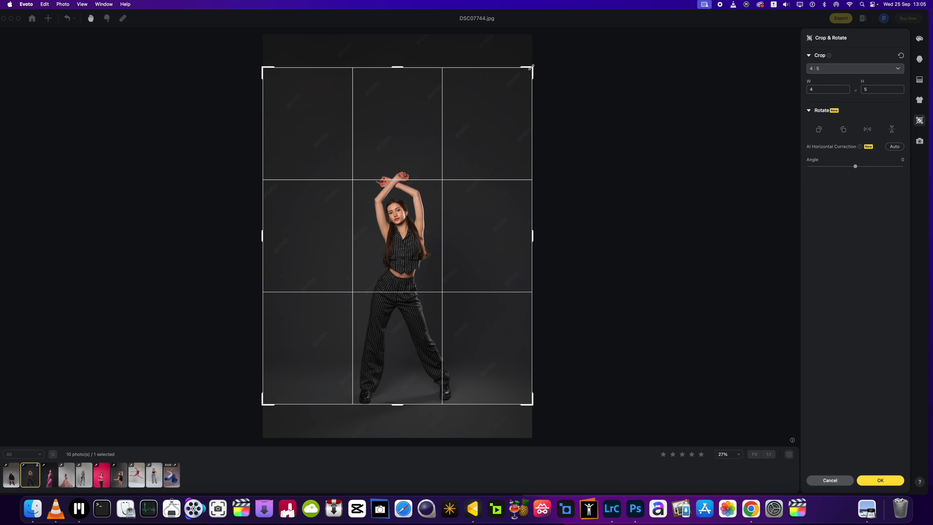
left_click_drag(531, 67, 503, 119)
left_click_drag(441, 192, 451, 214)
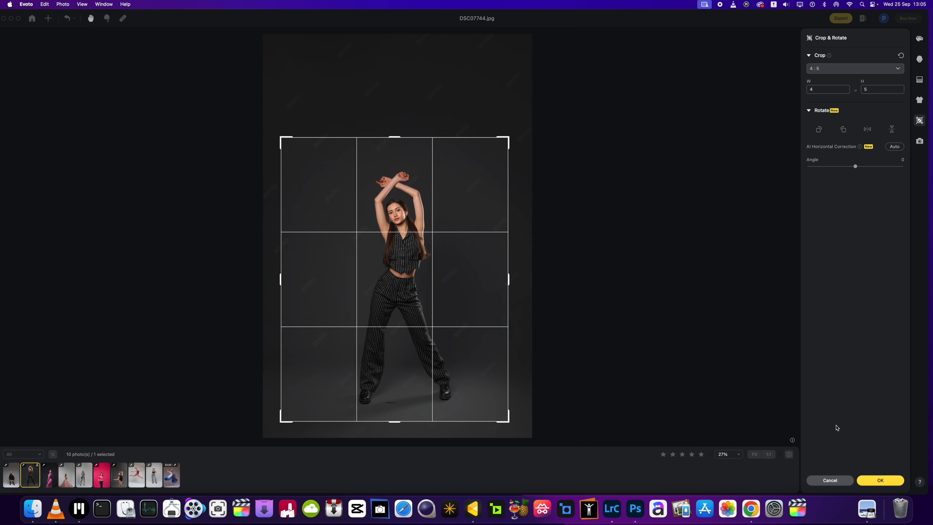
left_click(880, 479)
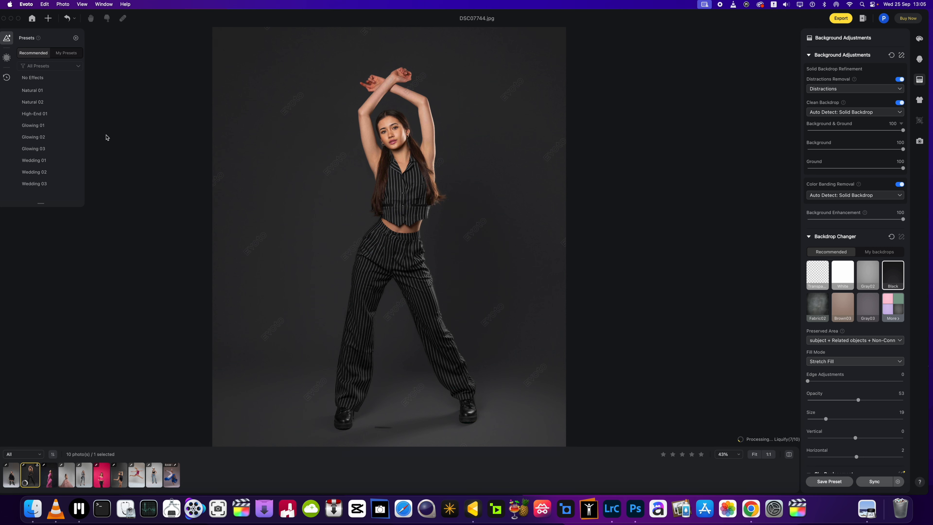
- Remove the dark floor mark between the model's feet with the Spot Healing Brush and apply the retouch
left_click(122, 18)
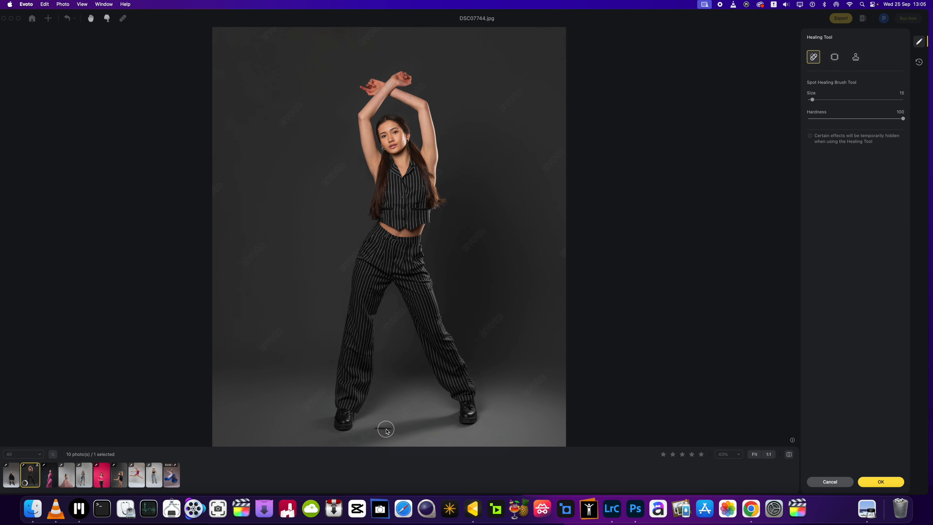
left_click_drag(382, 427, 392, 428)
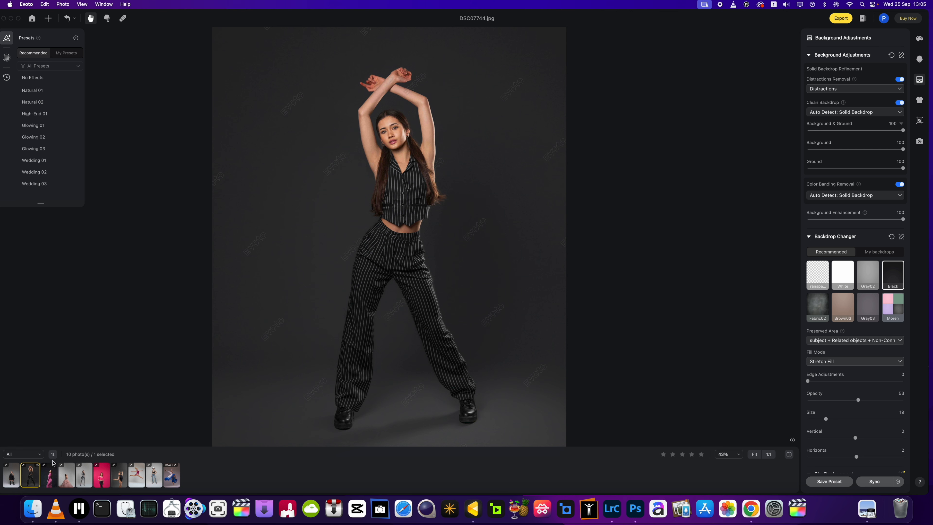
- Review the female Portrait Retouching settings and examine the model's face, skin and outfit at different magnifications
left_click(920, 60)
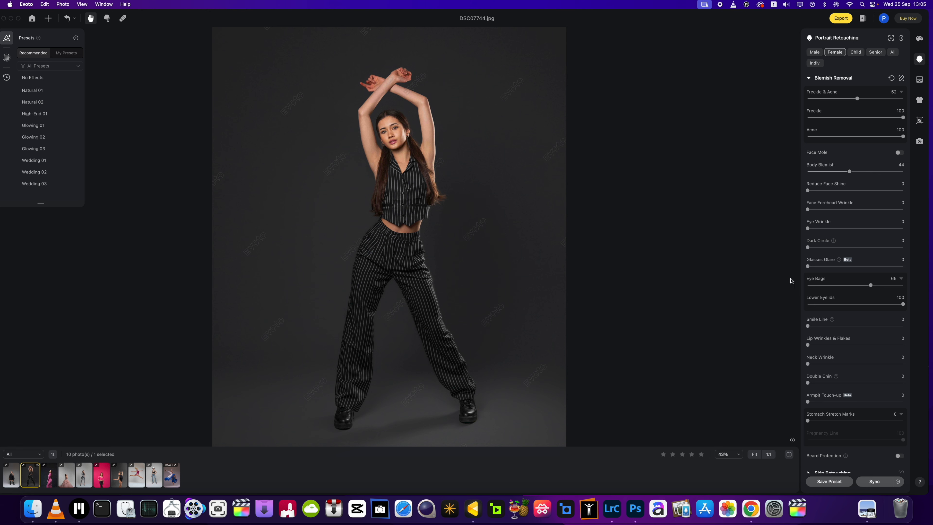
scroll(835, 328, "down", 5)
scroll(835, 328, "down", 2)
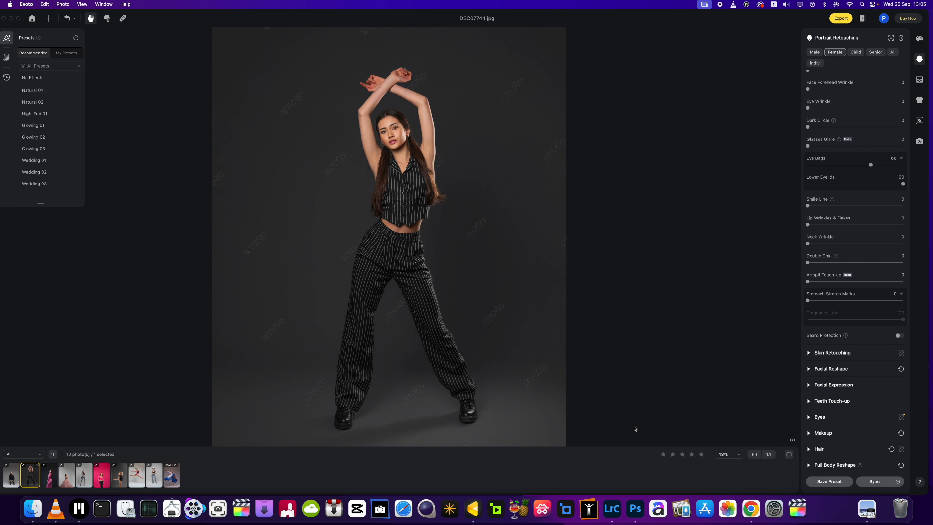
scroll(463, 346, "up", 2)
left_click_drag(369, 205, 369, 288)
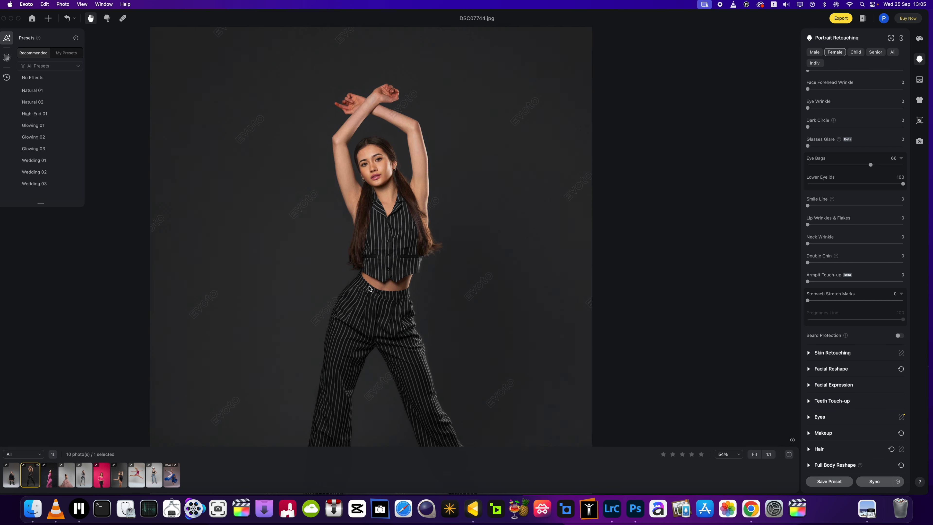
scroll(358, 177, "up", 3)
scroll(358, 178, "down", 3)
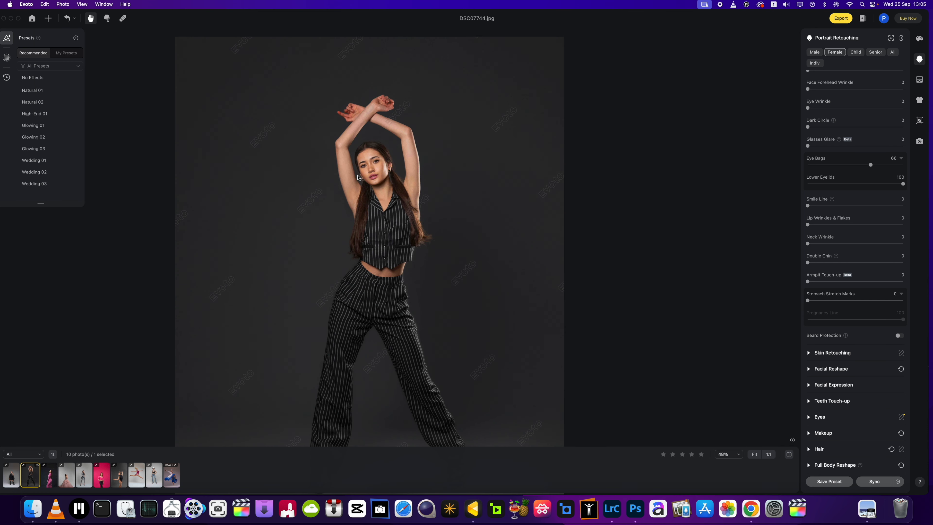
scroll(358, 177, "up", 2)
scroll(358, 178, "down", 3)
scroll(358, 178, "up", 3)
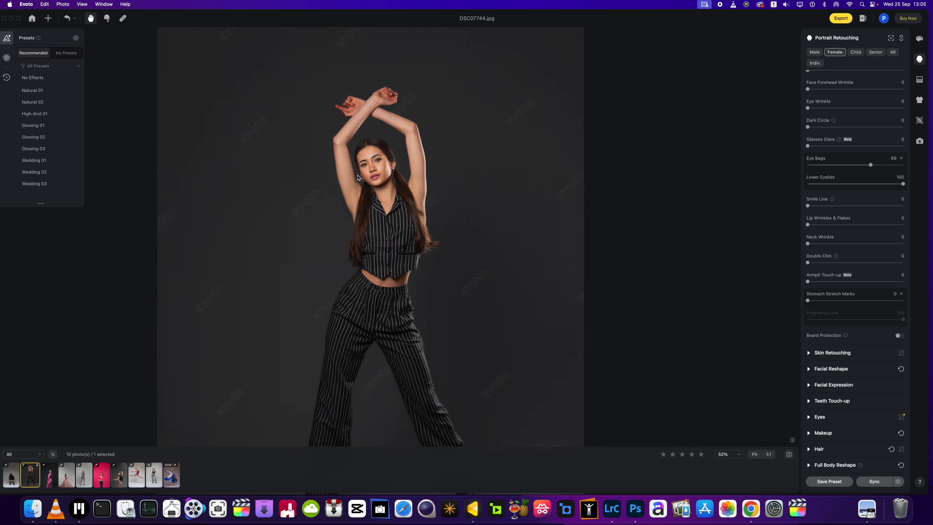
scroll(358, 178, "down", 3)
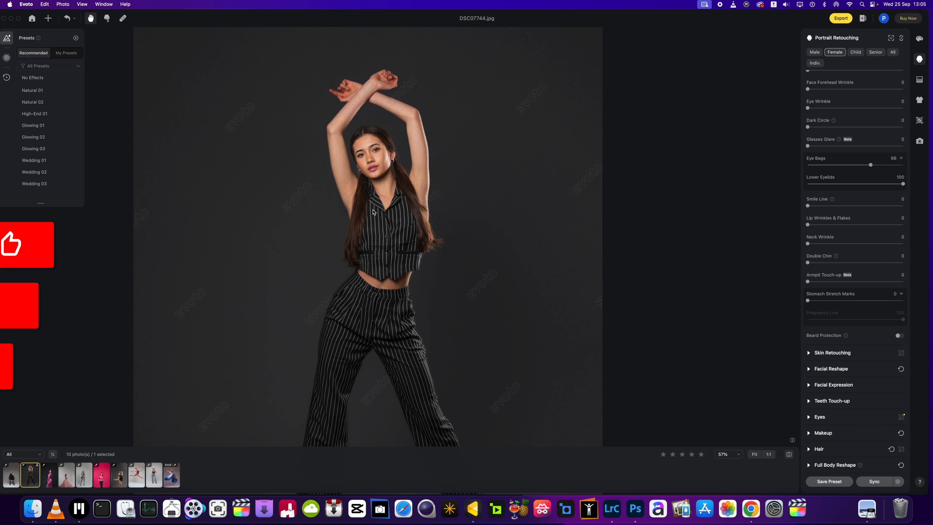
scroll(374, 213, "up", 1)
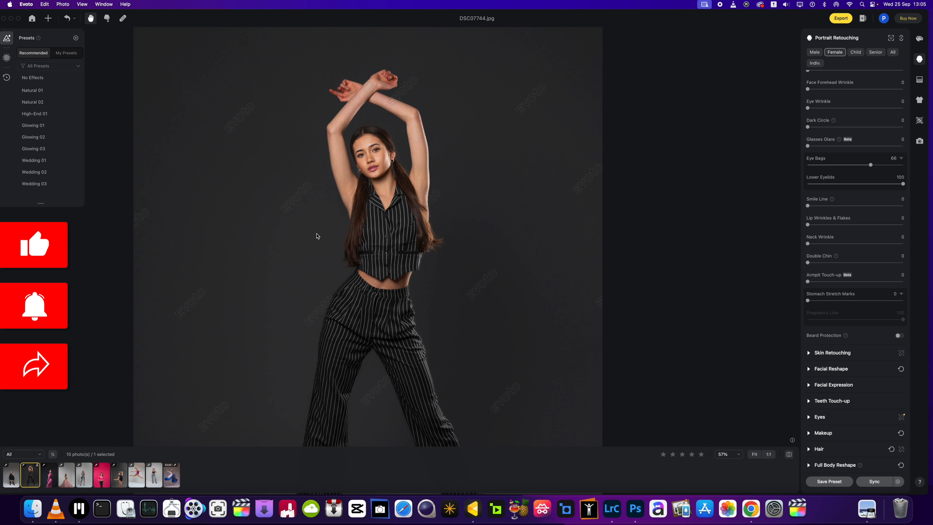
scroll(317, 236, "up", 1)
scroll(317, 236, "down", 2)
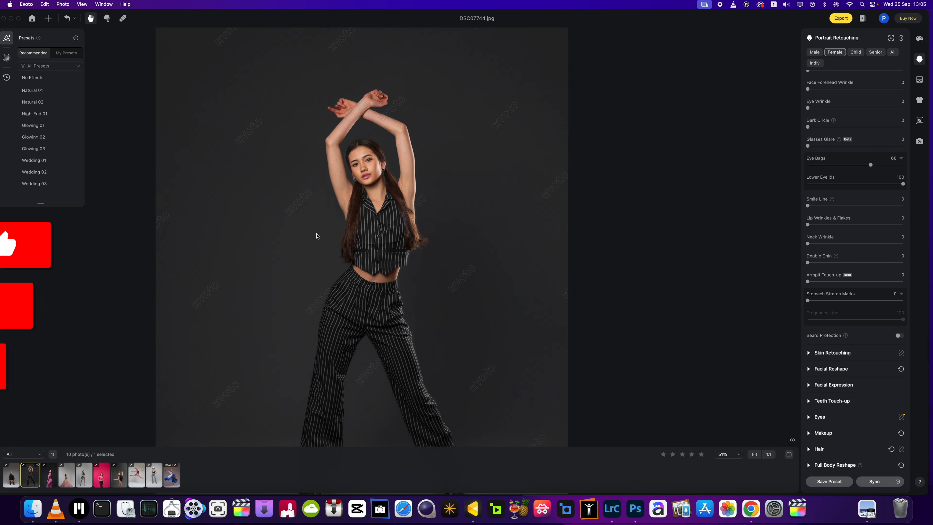
scroll(355, 223, "up", 3)
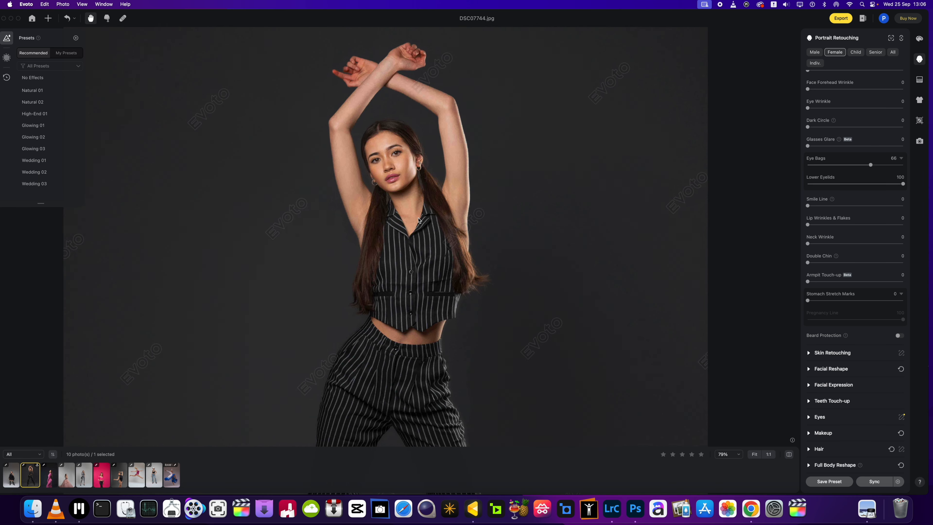
scroll(418, 220, "down", 3)
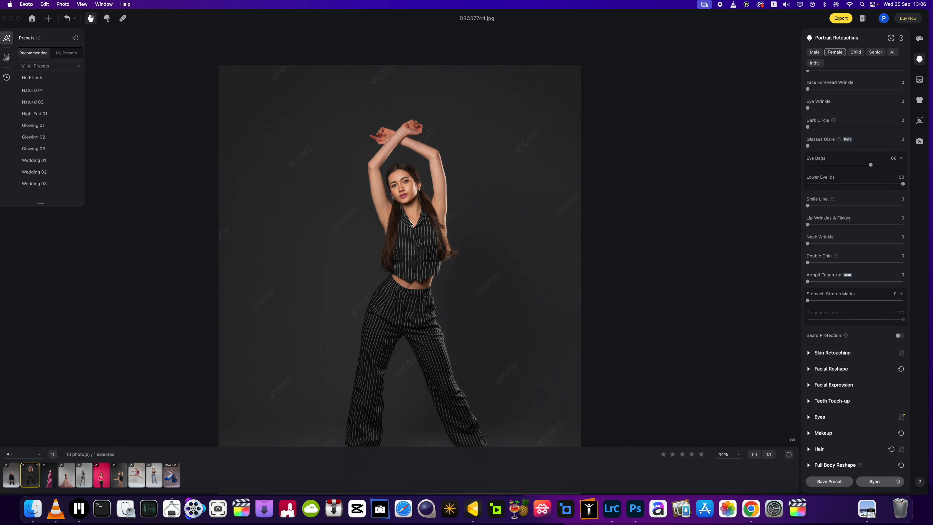